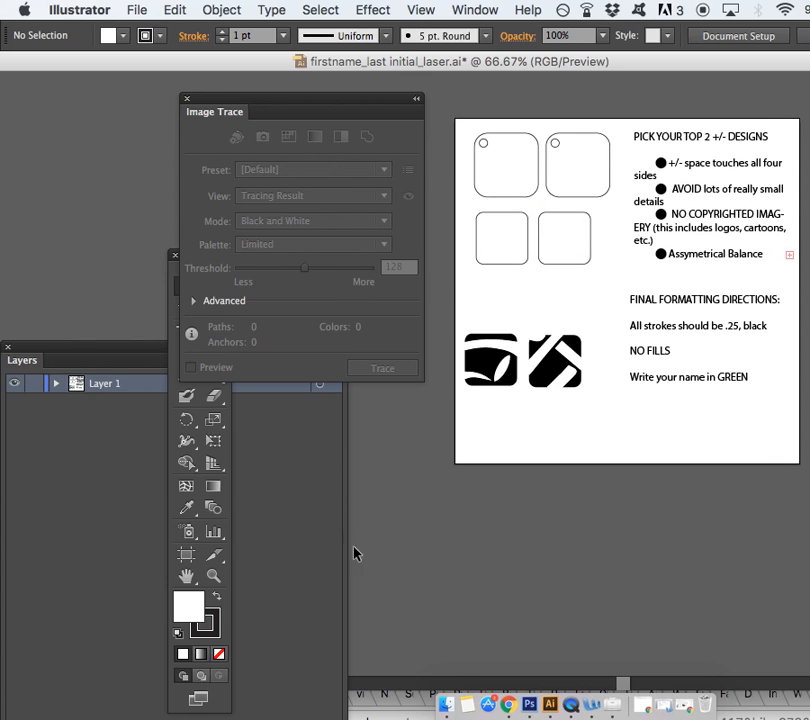
# Bring Chrome to the front over the Illustrator laser template
pyautogui.click(510, 708)
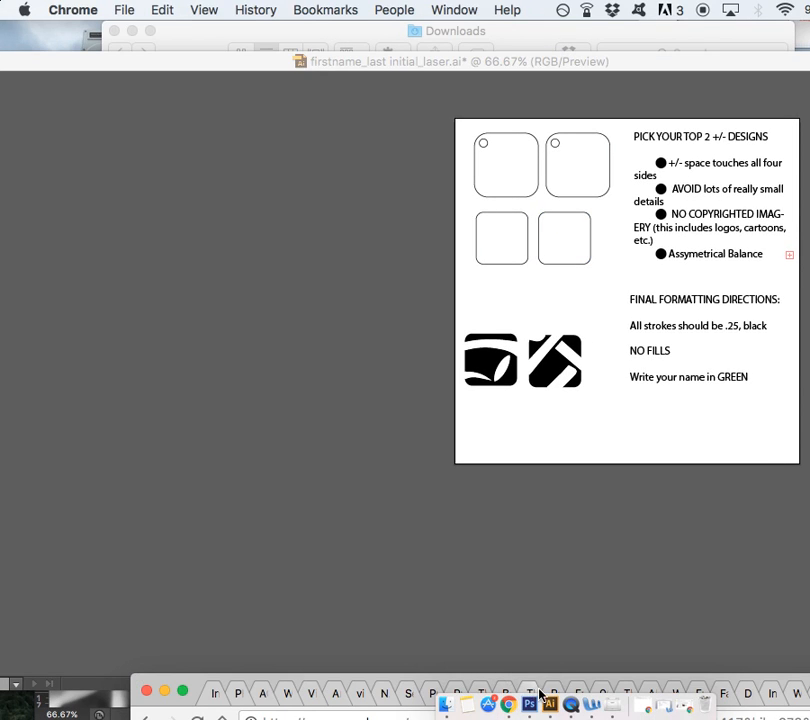
# Raise the browser window, close the Google Images tab, and look through the Slides and Drive tabs
pyautogui.moveTo(542, 684); pyautogui.dragTo(128, 257)
pyautogui.click(716, 258)
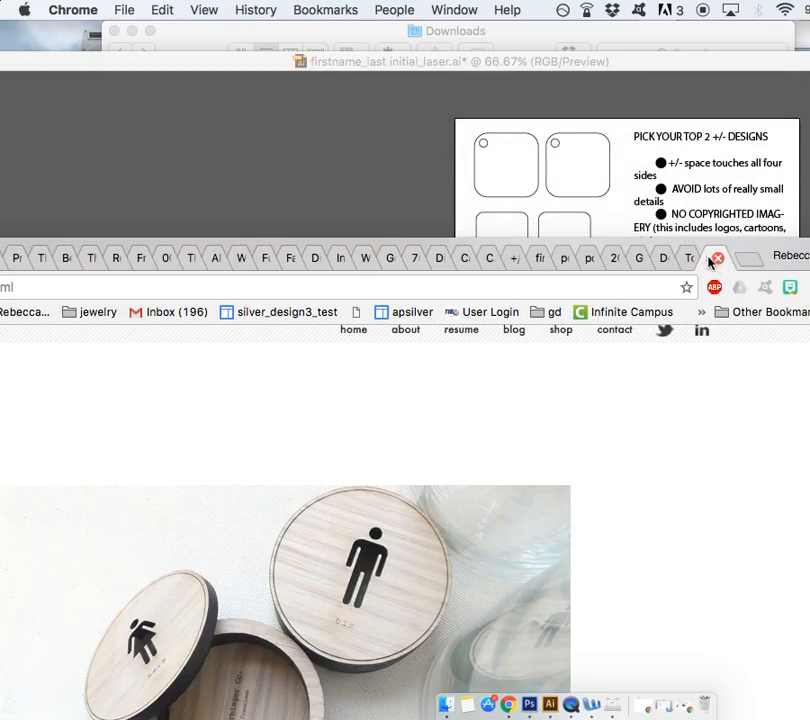
pyautogui.click(660, 258)
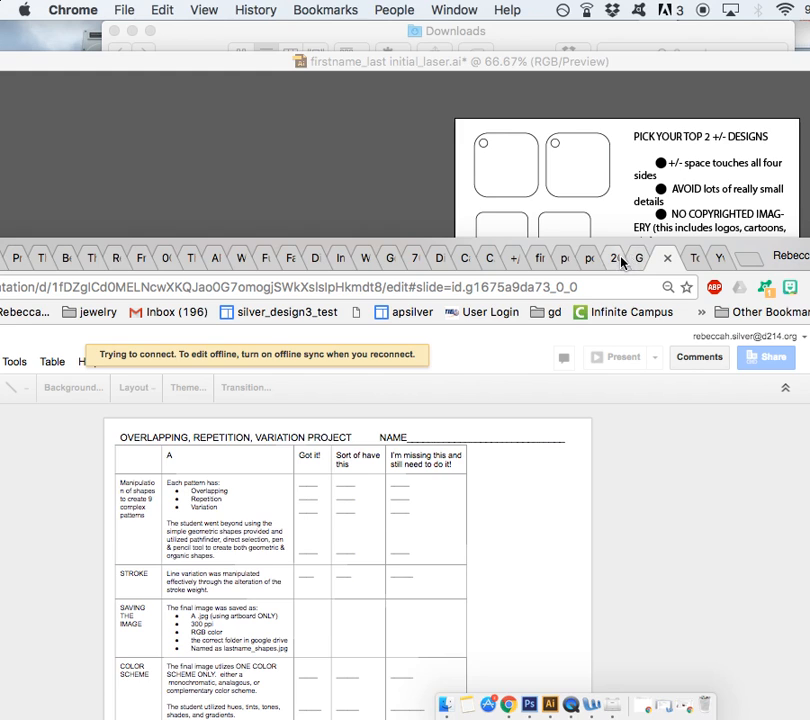
pyautogui.click(620, 260)
pyautogui.click(636, 262)
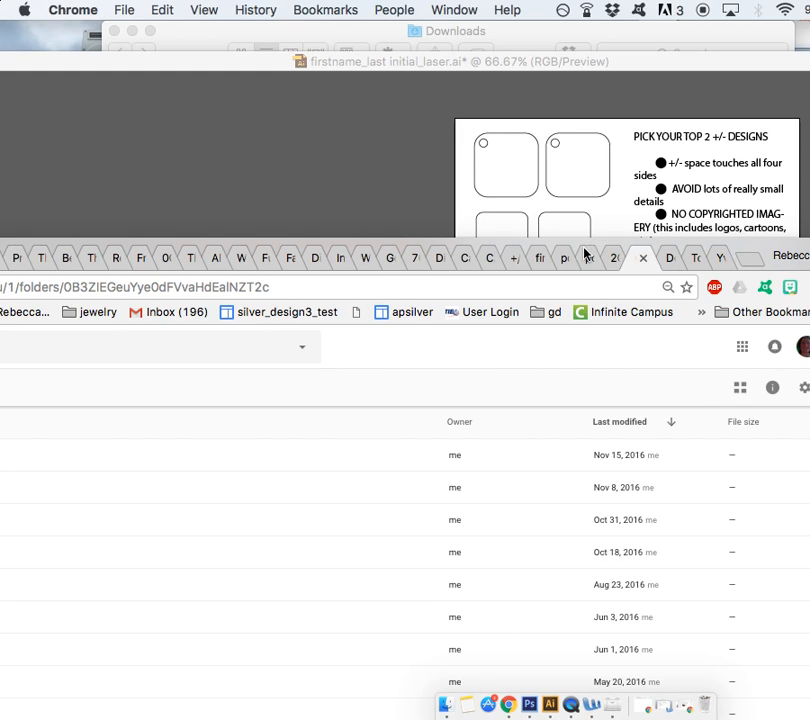
# Show the Drive preview of the laser template and move the window up over Illustrator
pyautogui.click(586, 258)
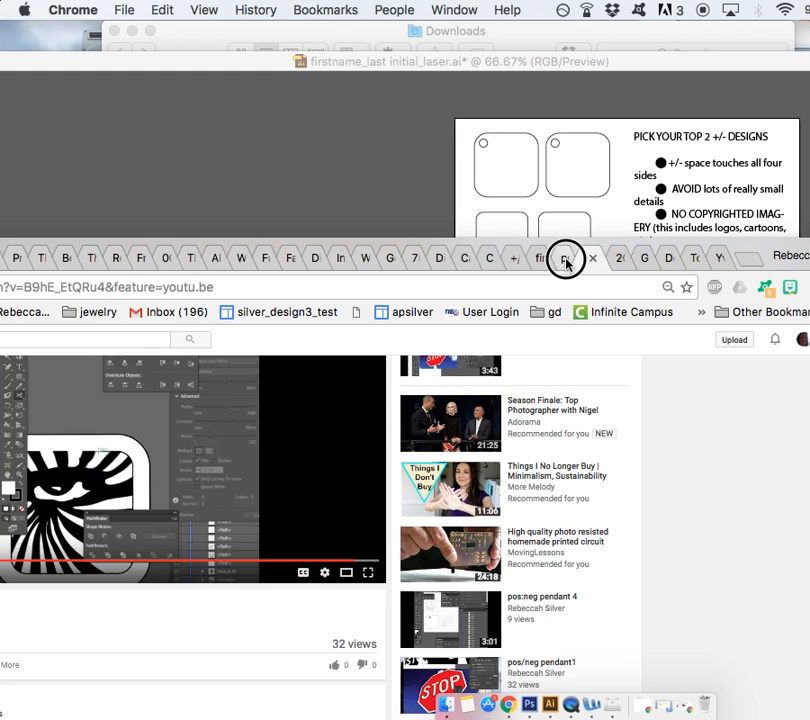
pyautogui.click(567, 262)
pyautogui.click(542, 260)
pyautogui.moveTo(547, 243); pyautogui.dragTo(755, 42)
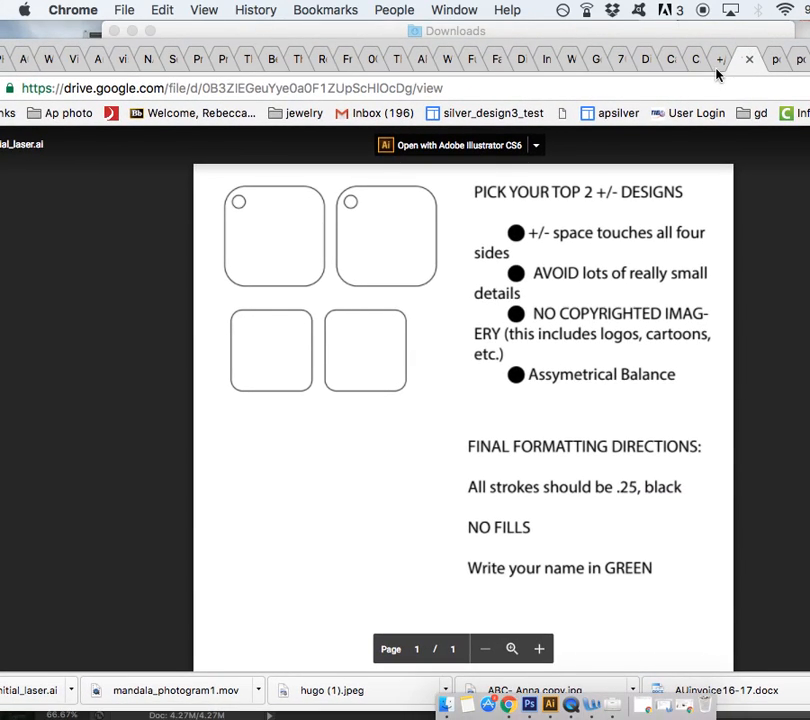
# Review the pendant assembly, rubric and POSITIVE/NEGATIVE SPACE PENDANT DESIGNS slides, then return to Illustrator
pyautogui.click(717, 66)
pyautogui.click(170, 372)
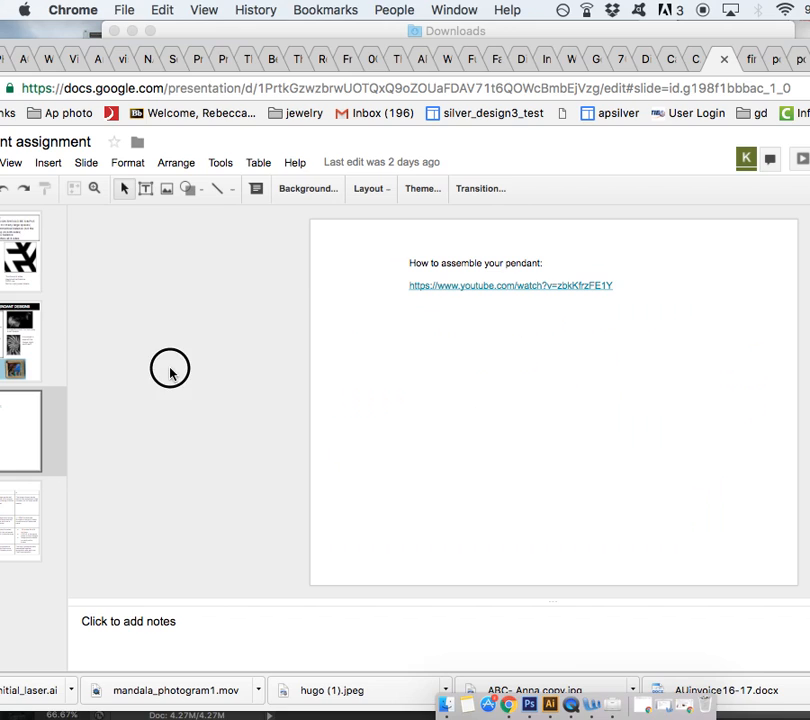
pyautogui.click(749, 62)
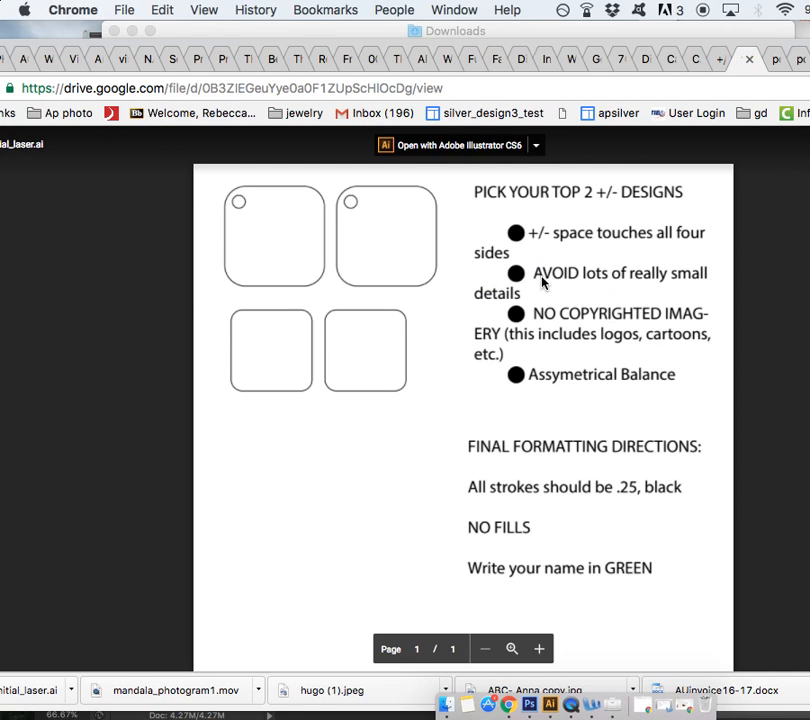
pyautogui.click(716, 64)
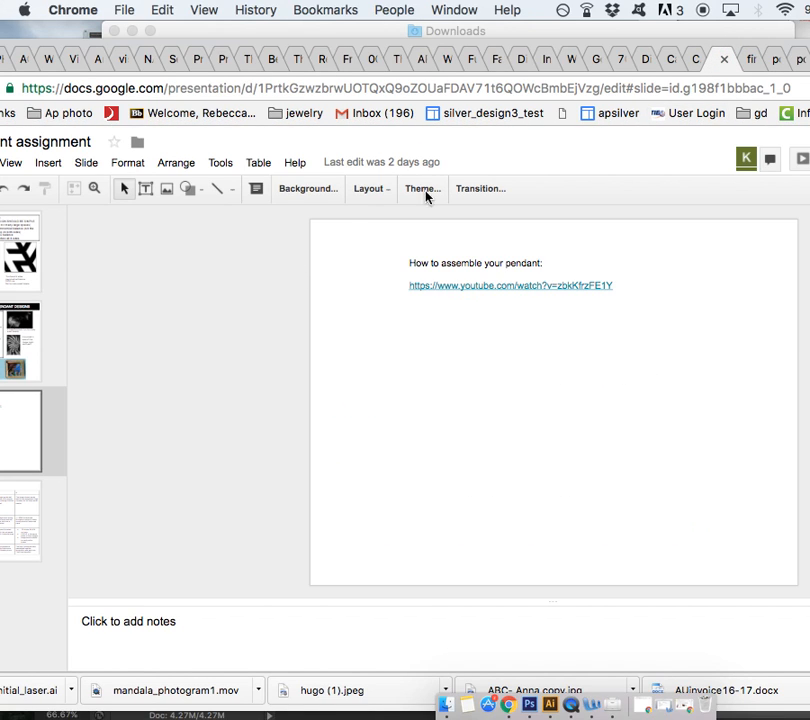
pyautogui.press('Down')
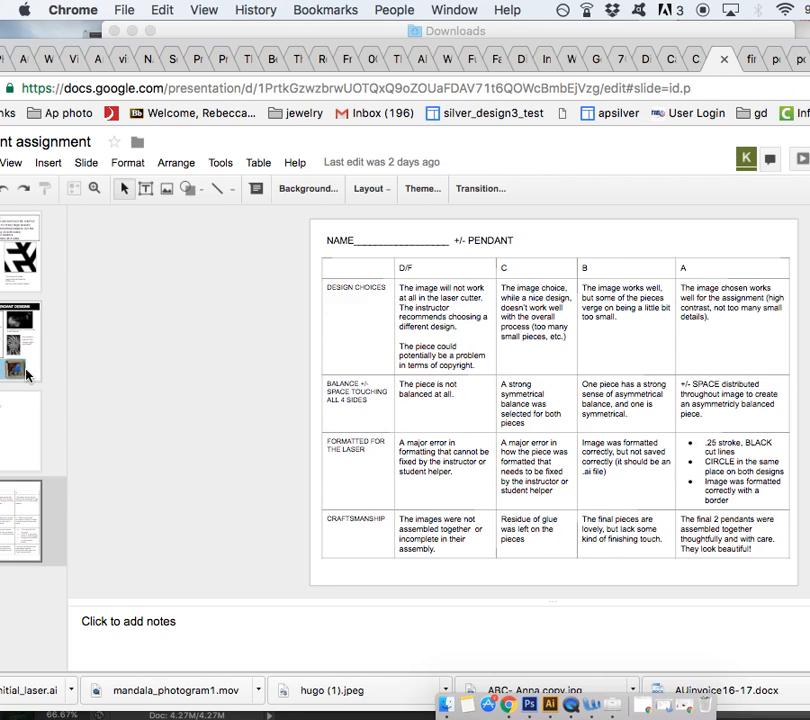
pyautogui.press('Up')
pyautogui.press('Up')
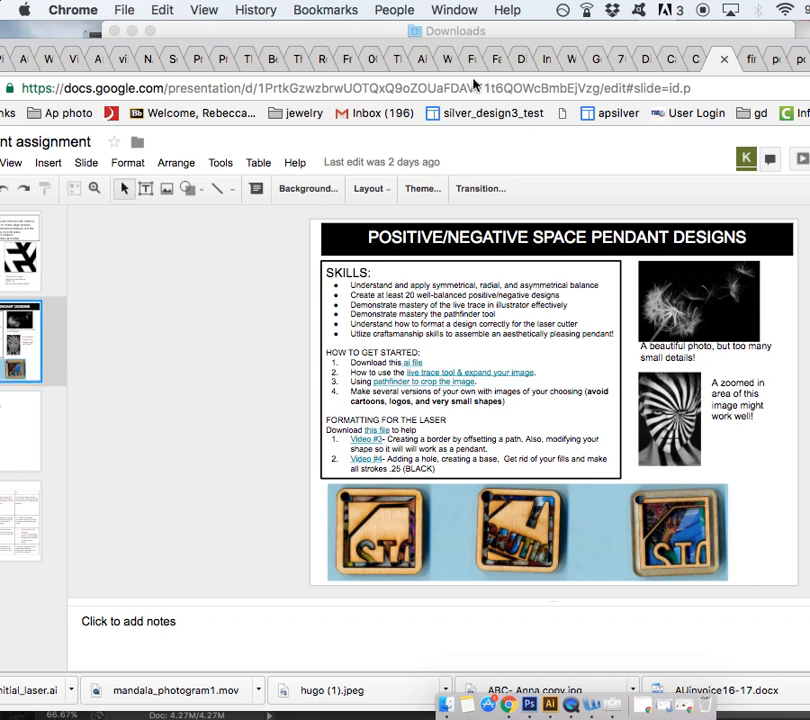
pyautogui.moveTo(535, 45); pyautogui.dragTo(307, 607)
pyautogui.click(384, 343)
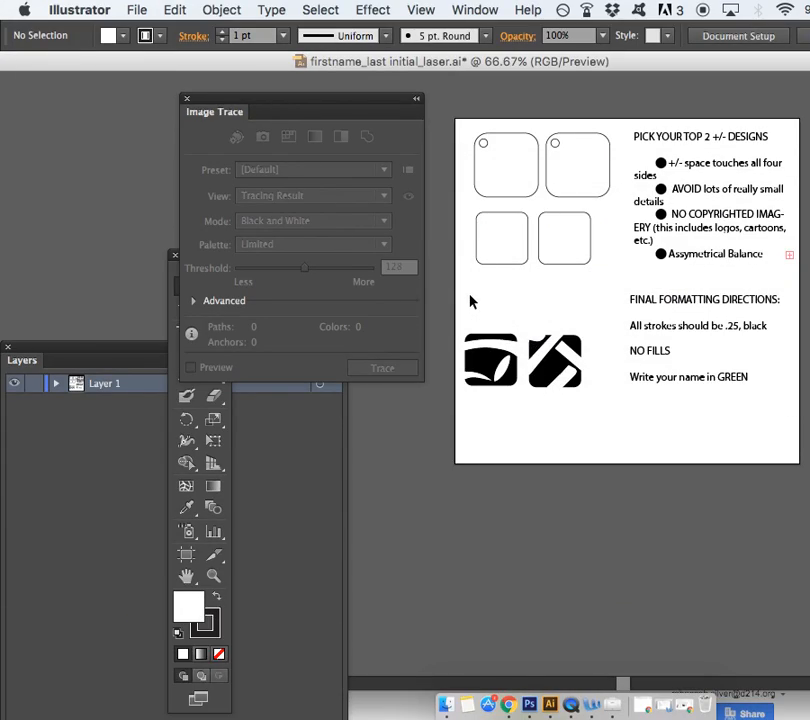
# Zoom in on the pendant icons and move the Image Trace and Tools panels clear of the artwork
pyautogui.press('super+equal')
pyautogui.press('super+equal')
pyautogui.scroll(-3, 472, 302)
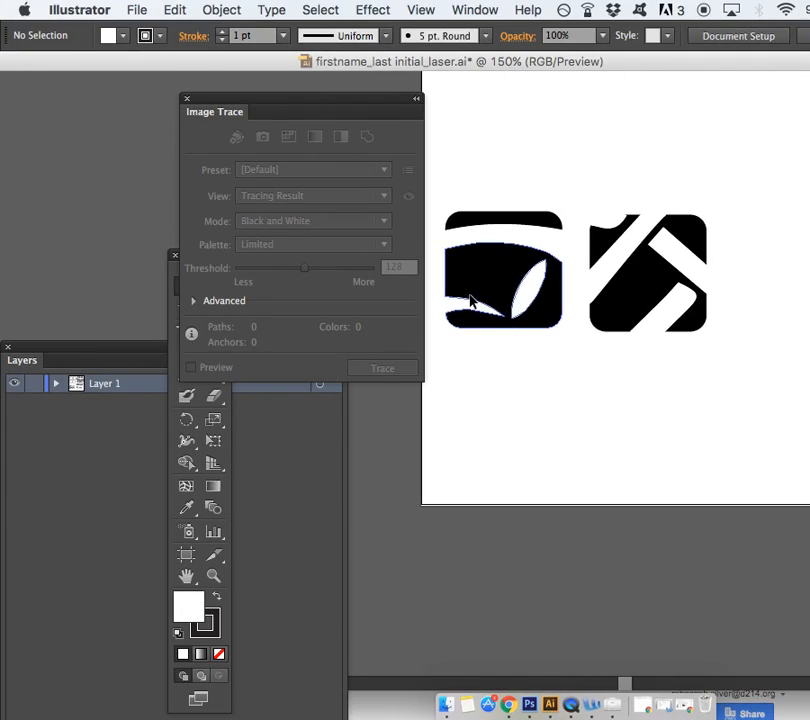
pyautogui.click(499, 241)
pyautogui.click(494, 172)
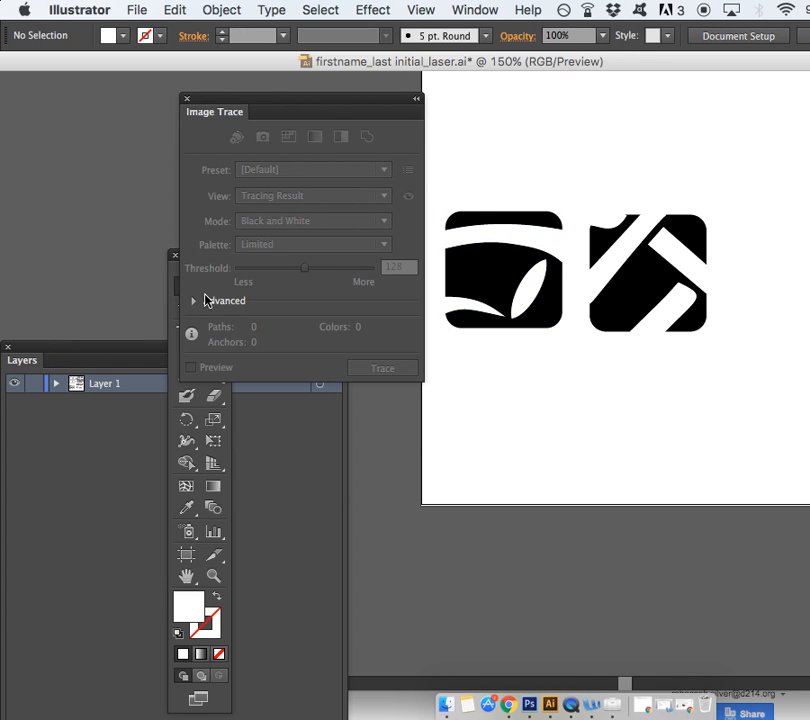
pyautogui.moveTo(280, 94)
pyautogui.mouseDown()
pyautogui.moveTo(233, 98)
pyautogui.moveTo(57, 168)
pyautogui.mouseUp()
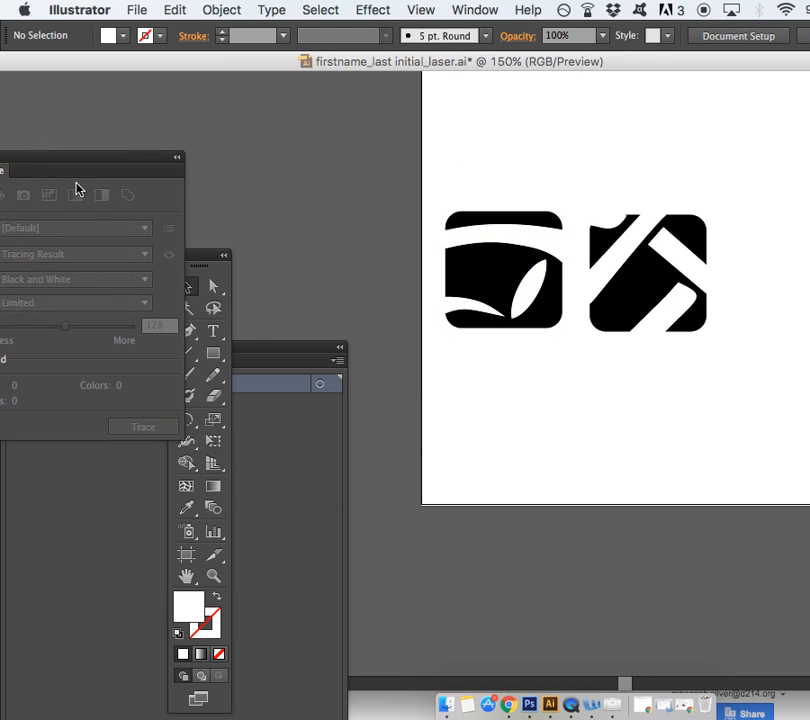
pyautogui.moveTo(195, 255); pyautogui.dragTo(279, 74)
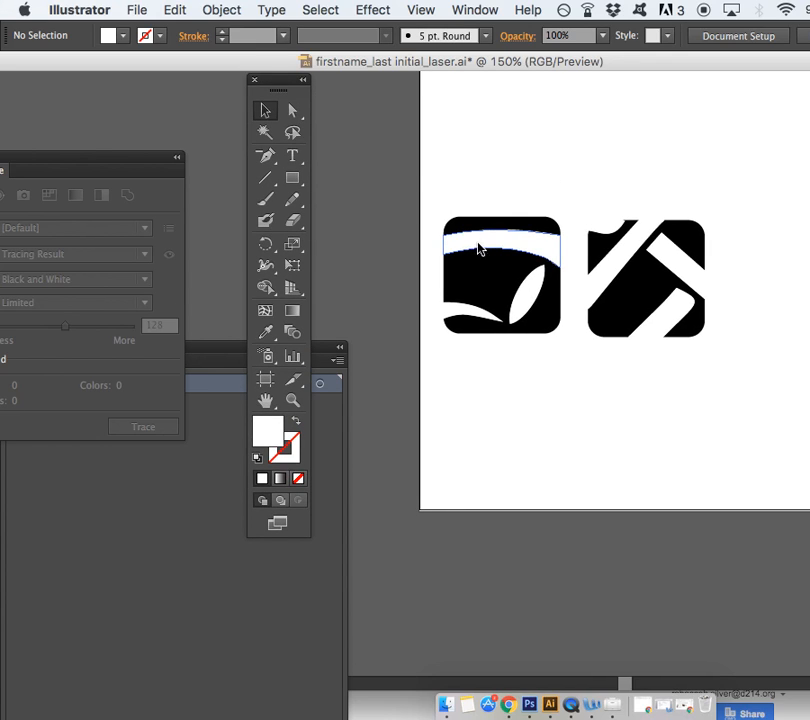
pyautogui.moveTo(438, 198); pyautogui.dragTo(566, 360)
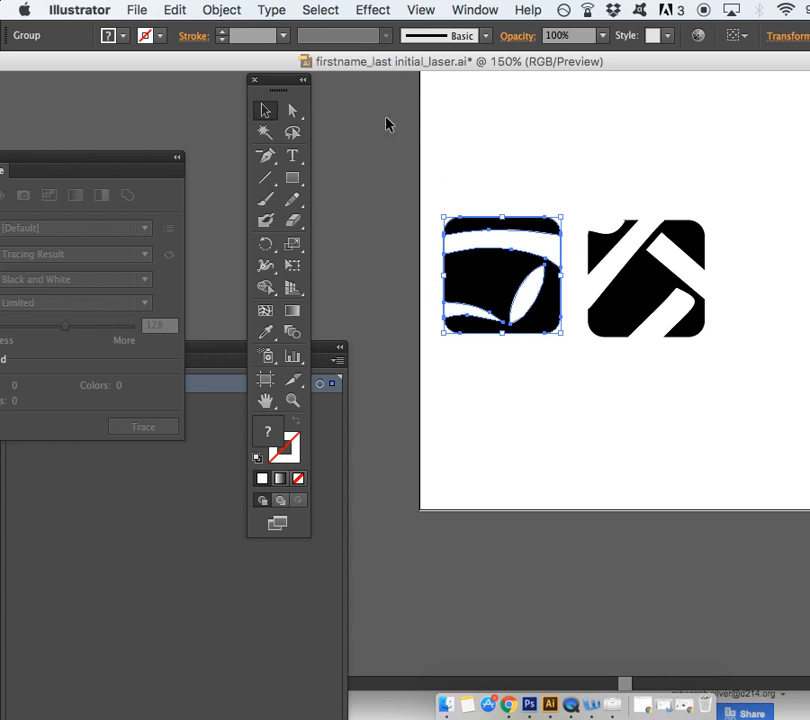
pyautogui.click(322, 150)
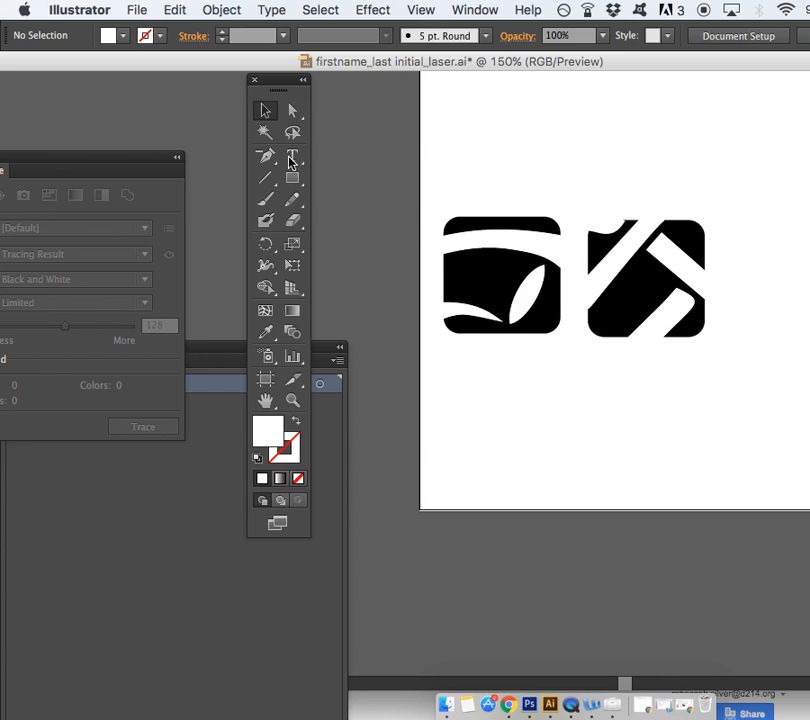
pyautogui.click(265, 133)
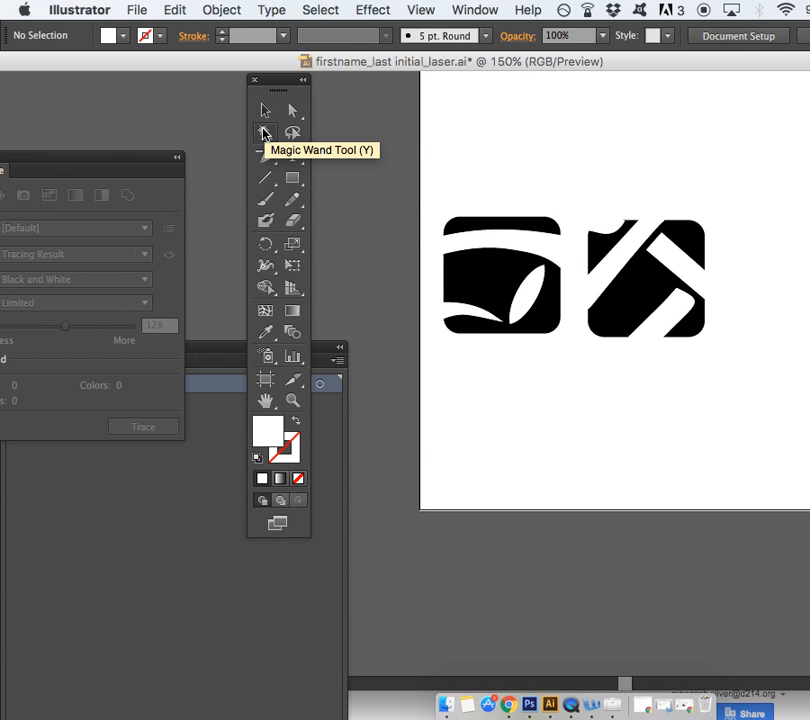
pyautogui.moveTo(275, 81); pyautogui.dragTo(325, 153)
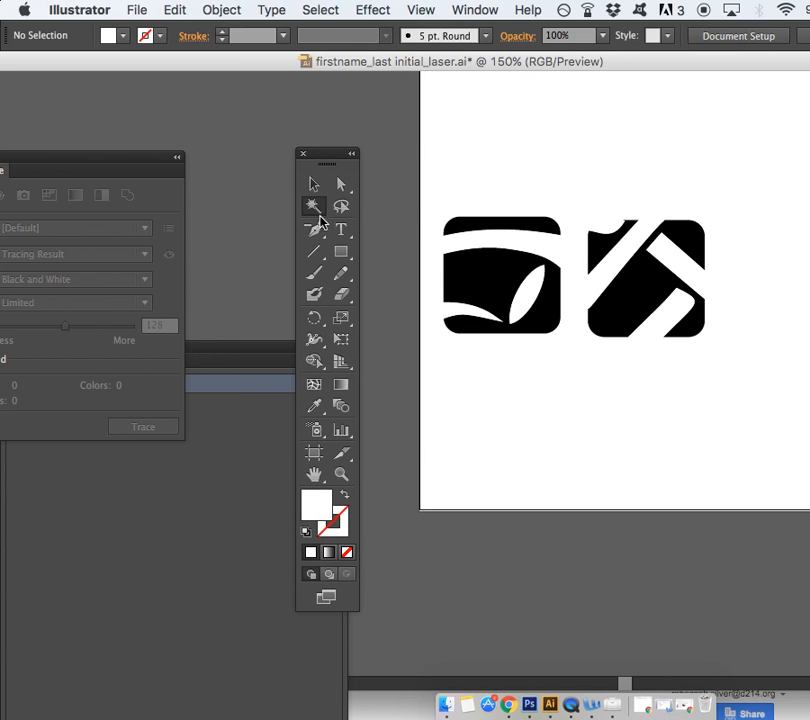
pyautogui.click(504, 240)
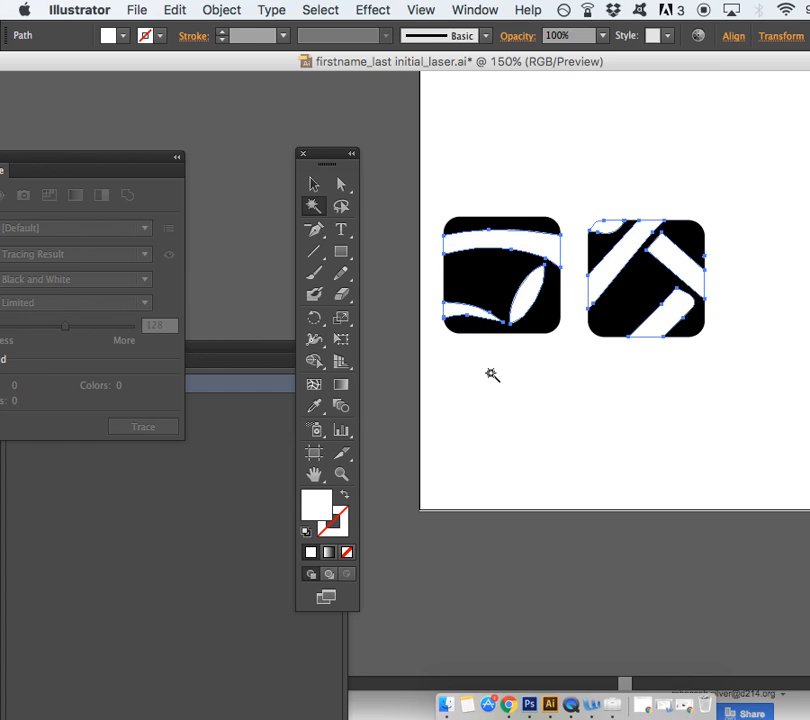
pyautogui.press('super+equal')
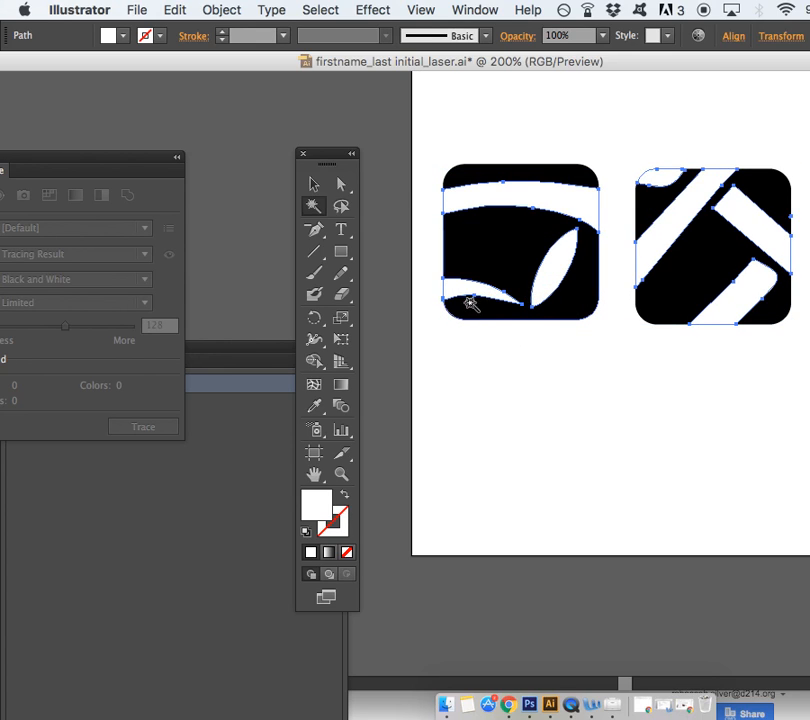
pyautogui.press('super+shift+a')
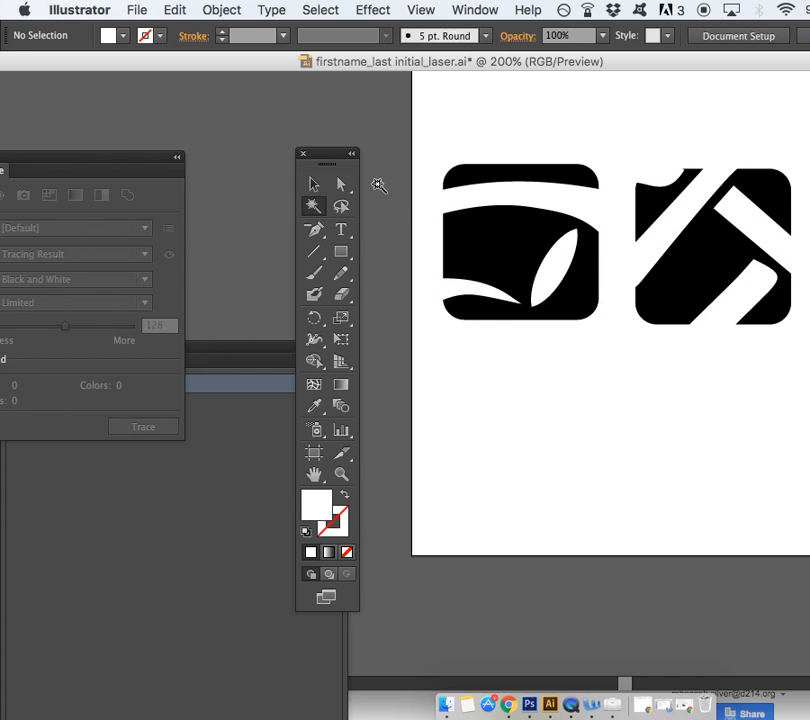
pyautogui.click(316, 186)
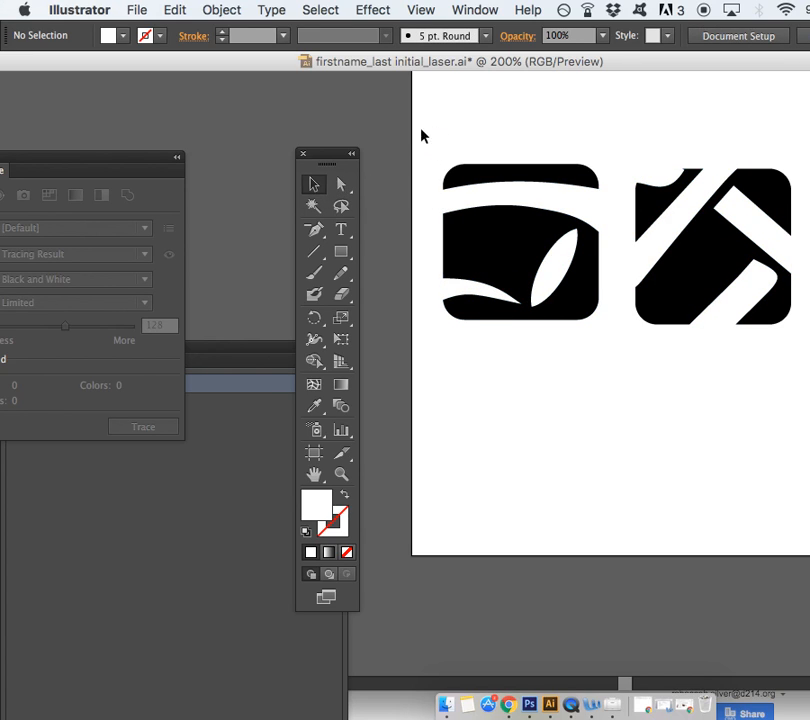
pyautogui.press('super+minus')
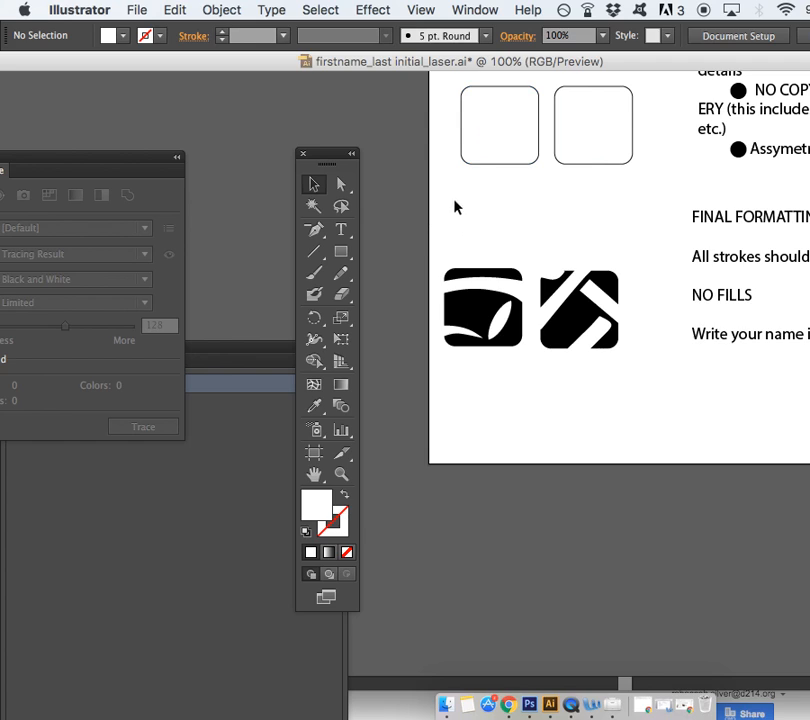
# Delete the second row of rounded-square boxes
pyautogui.scroll(2, 440, 218)
pyautogui.moveTo(464, 133); pyautogui.dragTo(654, 228)
pyautogui.scroll(3, 654, 228)
pyautogui.press('Delete')
pyautogui.click(551, 318)
# Move the left and right pendant icons into the first and second rounded boxes
pyautogui.moveTo(465, 365); pyautogui.dragTo(551, 486)
pyautogui.moveTo(505, 425); pyautogui.dragTo(530, 131)
pyautogui.click(521, 244)
pyautogui.moveTo(548, 354); pyautogui.dragTo(675, 495)
pyautogui.moveTo(600, 440); pyautogui.dragTo(637, 133)
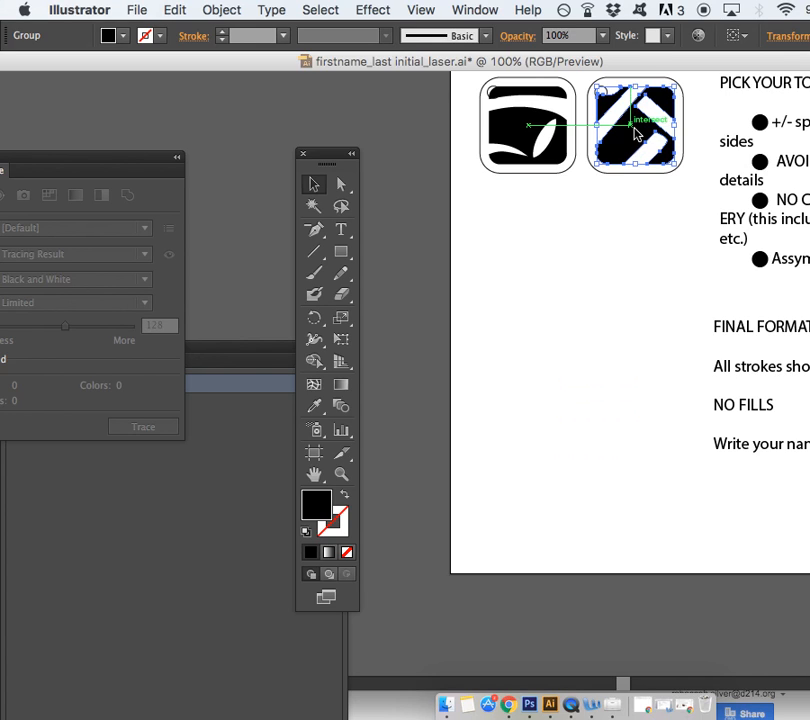
pyautogui.click(551, 243)
# Zoom to 150% and marquee-select both framed pendant designs
pyautogui.press('super+equal')
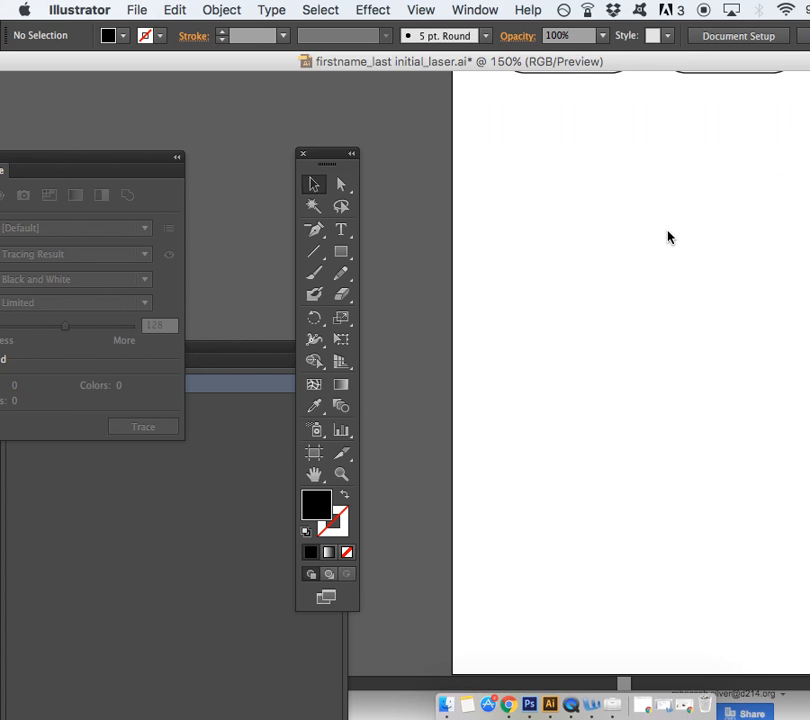
pyautogui.scroll(3, 669, 237)
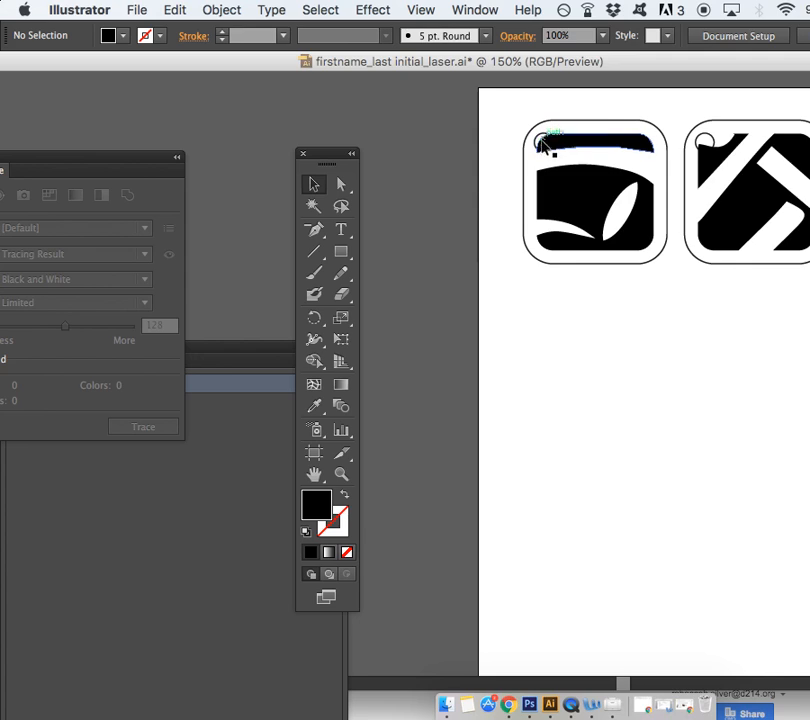
pyautogui.moveTo(506, 117); pyautogui.dragTo(806, 307)
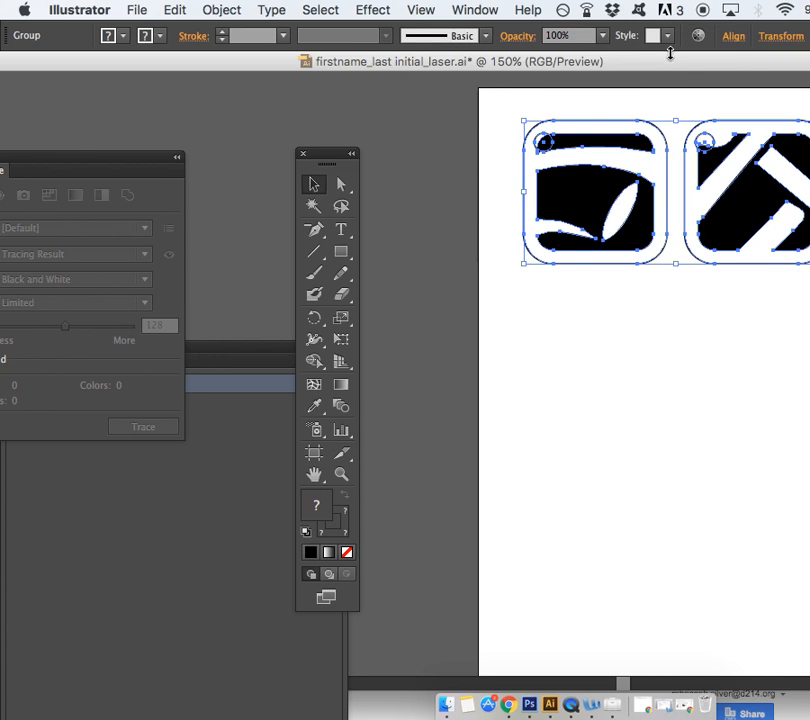
pyautogui.hscroll(3, 541, 90)
pyautogui.click(528, 112)
# Set the fill of both pendant designs to None
pyautogui.moveTo(402, 107); pyautogui.dragTo(715, 301)
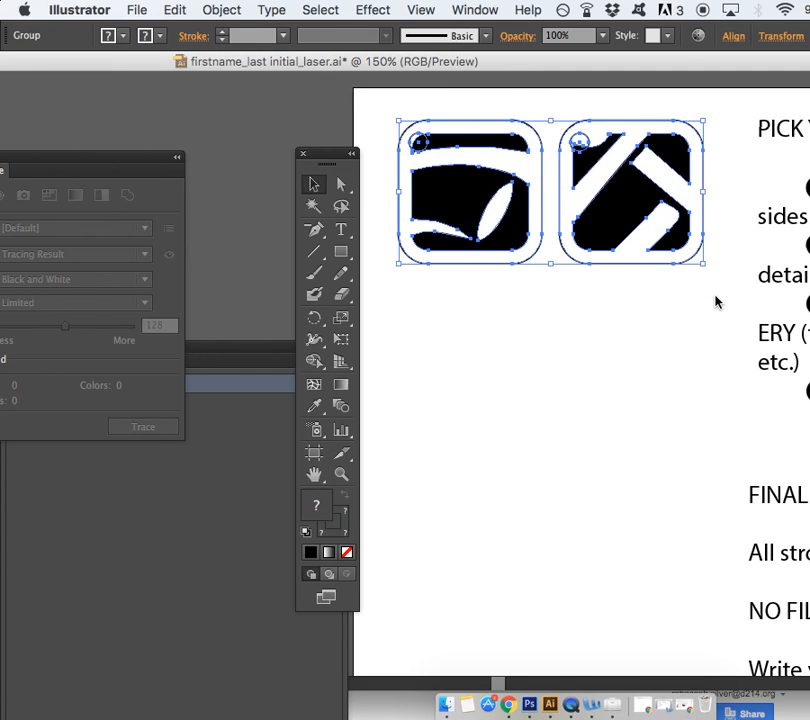
pyautogui.doubleClick(316, 507)
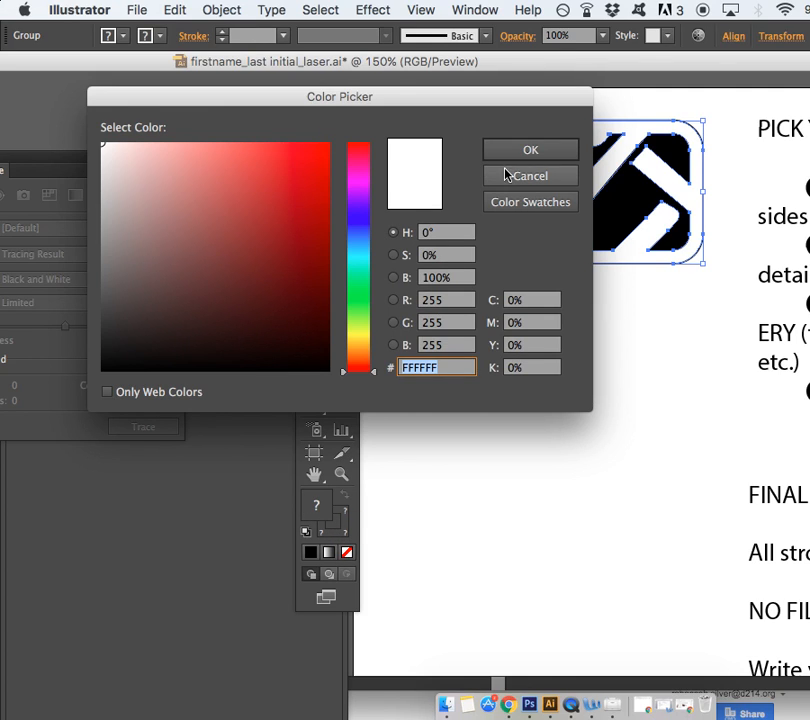
pyautogui.click(508, 175)
pyautogui.click(347, 553)
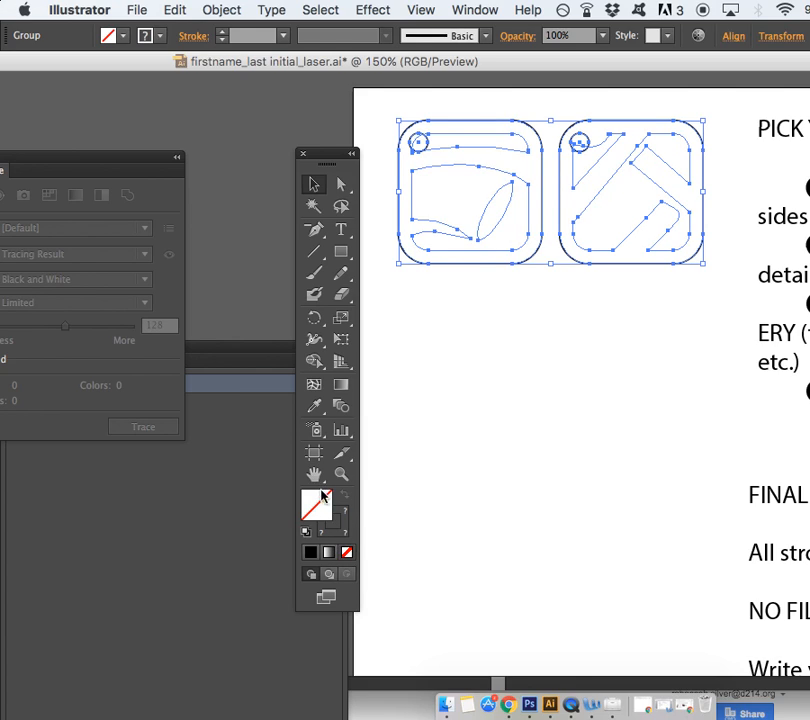
# Give both designs a black stroke with 0.25 pt weight
pyautogui.click(344, 529)
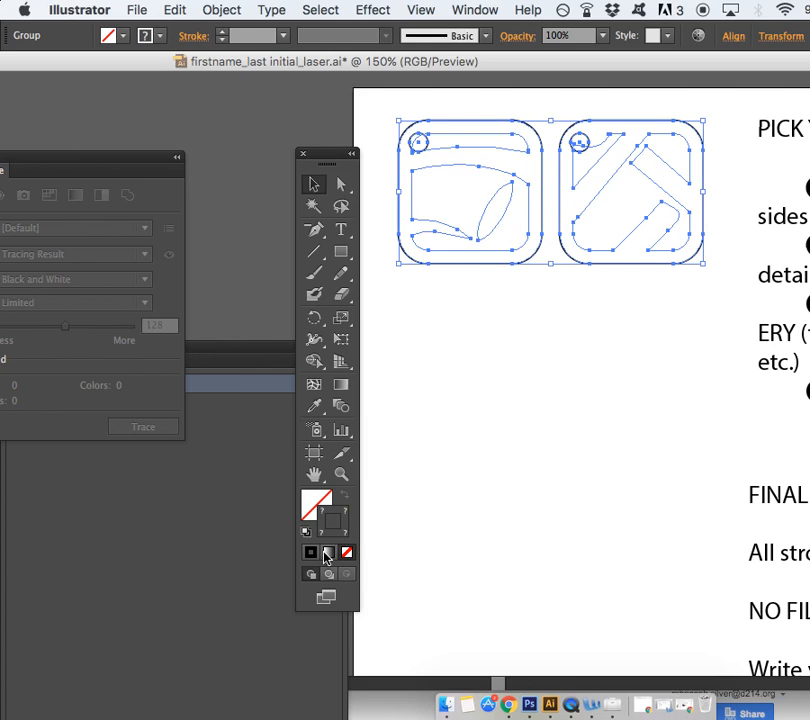
pyautogui.click(311, 552)
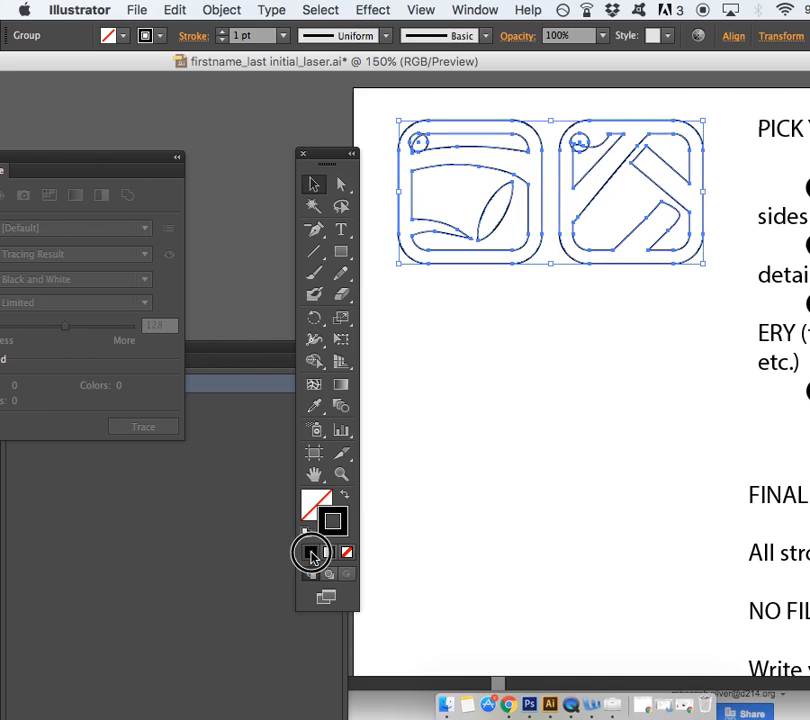
pyautogui.click(284, 37)
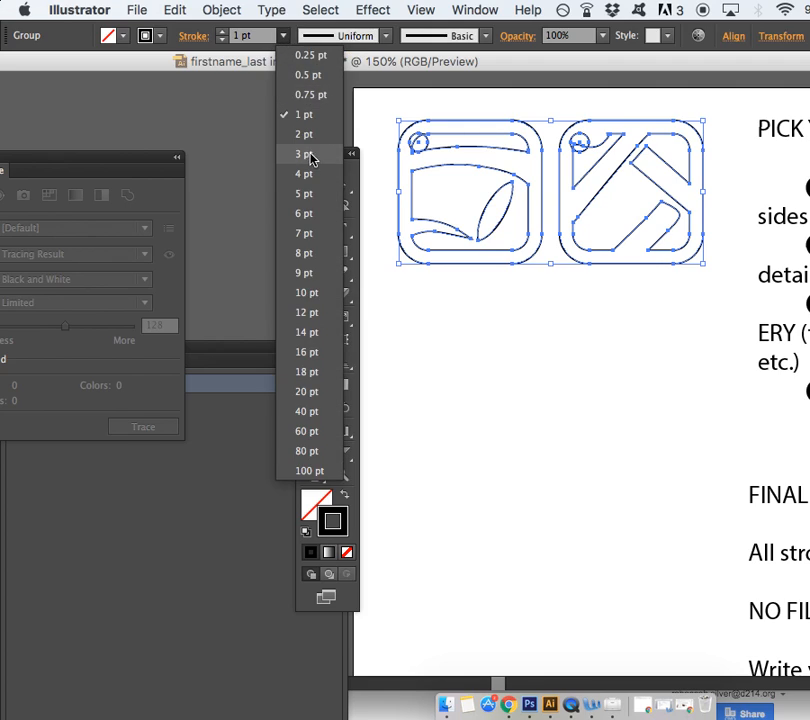
pyautogui.click(311, 56)
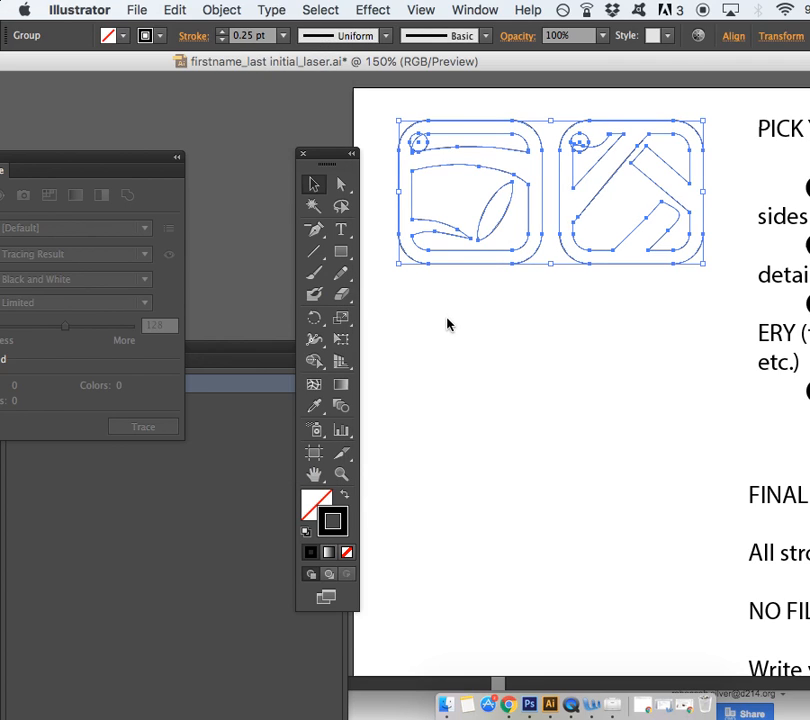
# Set the stroke colour to pure black 000000 in the Color Picker, then deselect the designs
pyautogui.doubleClick(342, 512)
pyautogui.moveTo(322, 362); pyautogui.dragTo(364, 409)
pyautogui.moveTo(311, 347); pyautogui.dragTo(337, 383)
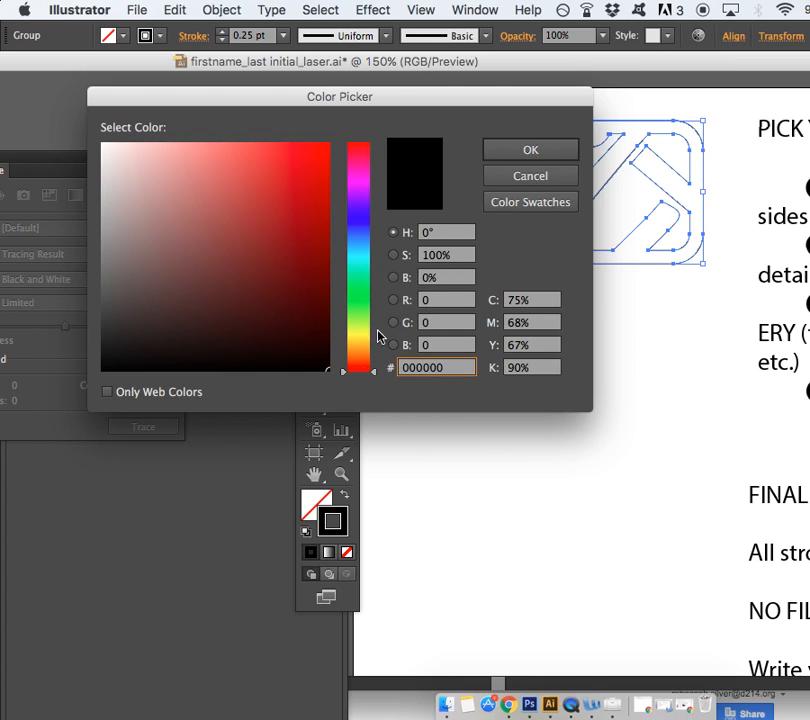
pyautogui.click(285, 365)
pyautogui.moveTo(285, 368); pyautogui.dragTo(340, 385)
pyautogui.click(287, 331)
pyautogui.click(161, 346)
pyautogui.moveTo(304, 351); pyautogui.dragTo(378, 401)
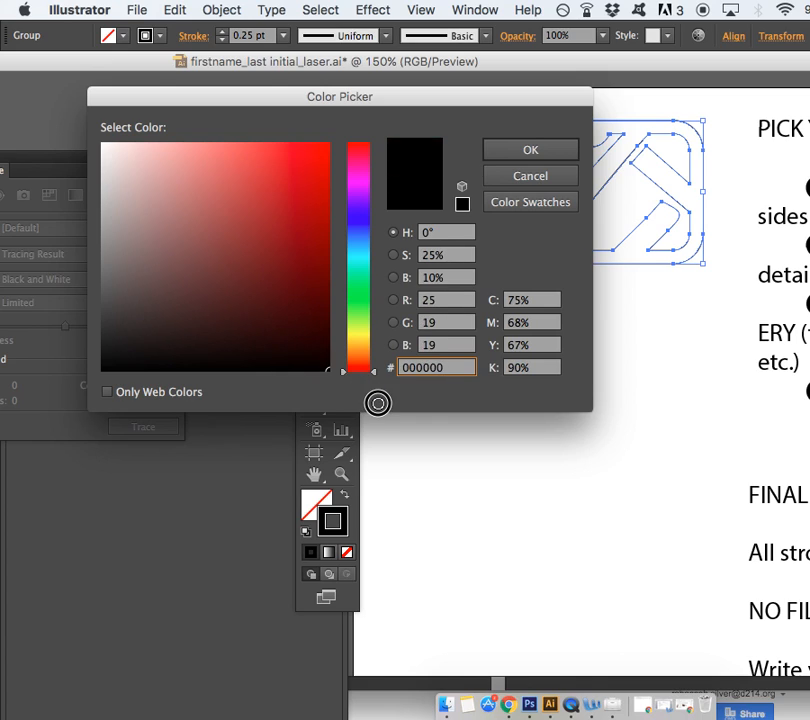
pyautogui.click(308, 348)
pyautogui.moveTo(308, 348); pyautogui.dragTo(338, 370)
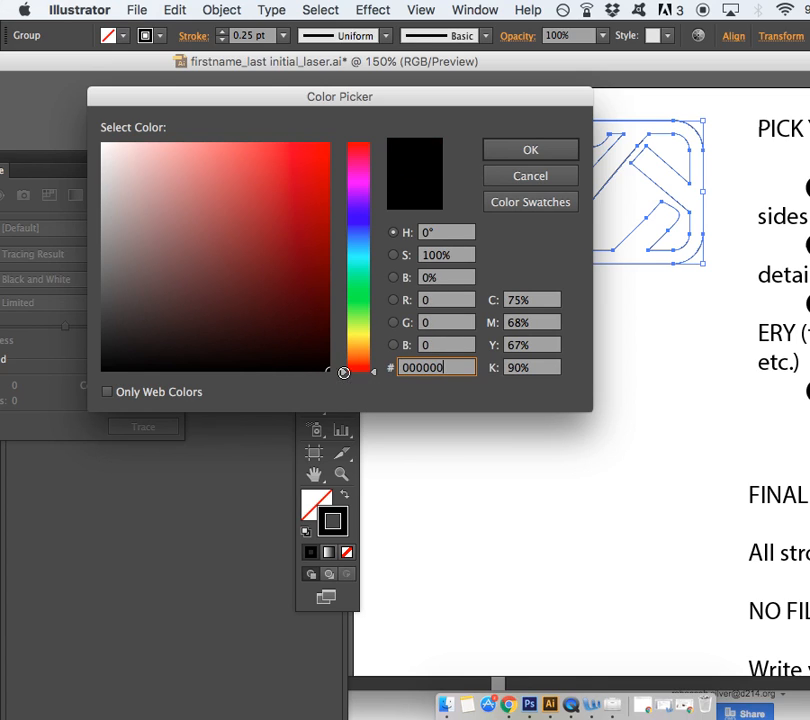
pyautogui.click(551, 155)
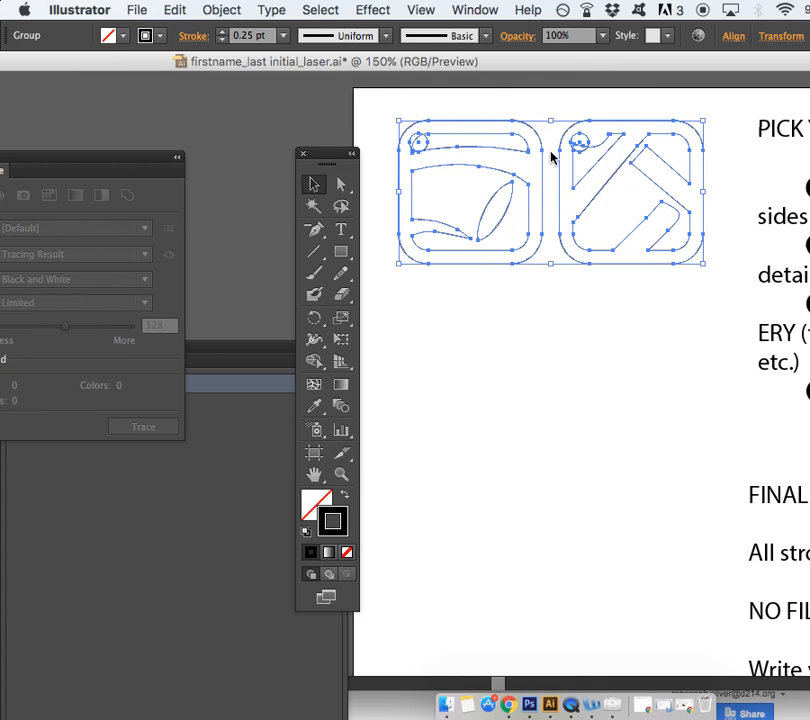
pyautogui.click(434, 313)
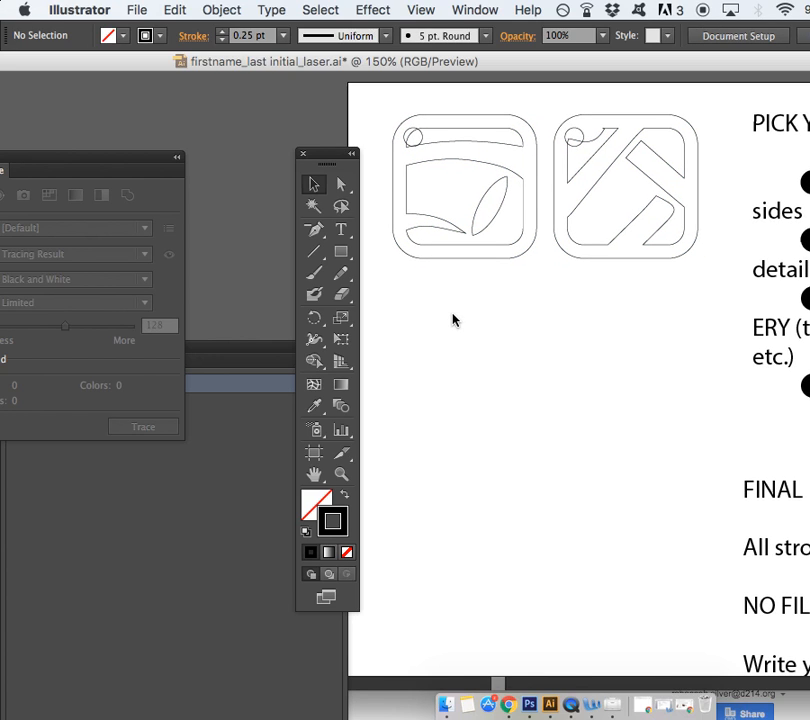
# Move the floating panel aside and group the left pendant design's parts
pyautogui.hscroll(2, 452, 319)
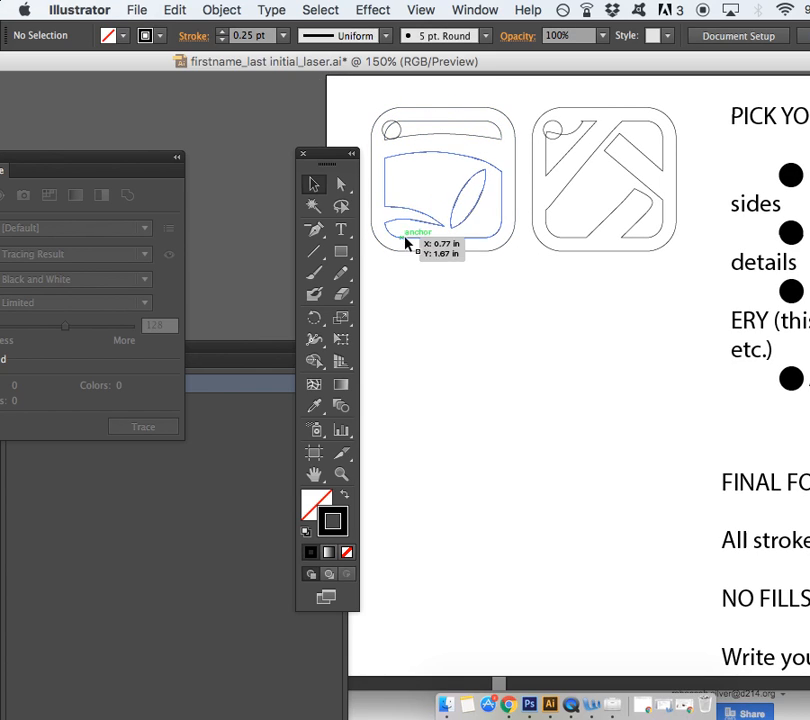
pyautogui.scroll(2, 453, 250)
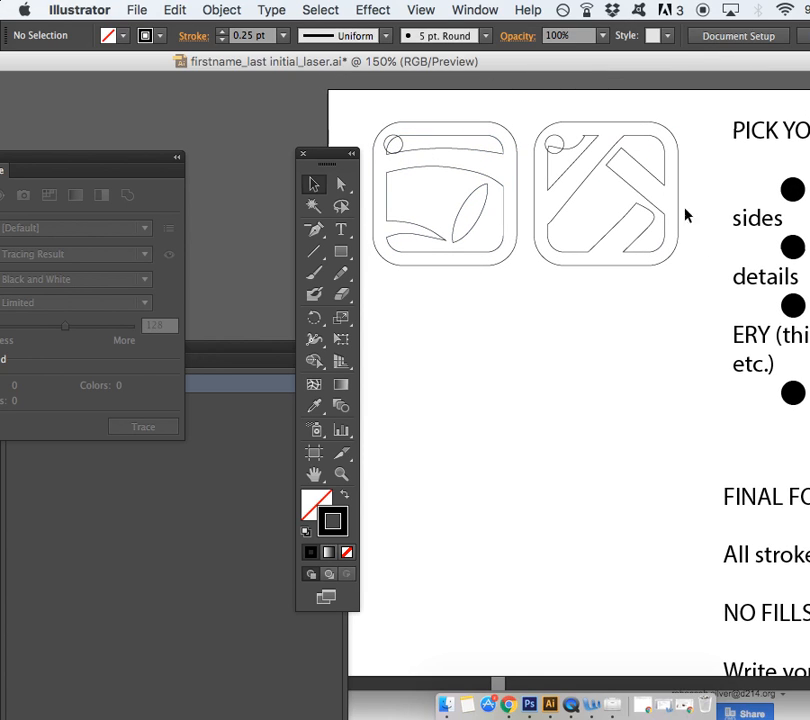
pyautogui.moveTo(337, 153); pyautogui.dragTo(287, 152)
pyautogui.moveTo(360, 100); pyautogui.dragTo(519, 283)
pyautogui.click(222, 10)
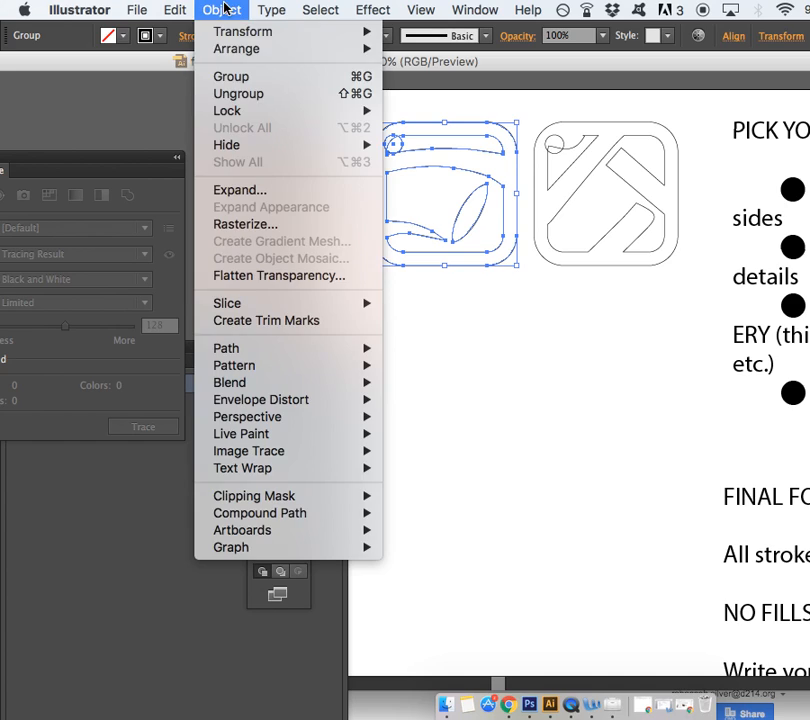
pyautogui.click(215, 79)
pyautogui.click(526, 130)
# Group the right pendant design's parts into one object
pyautogui.click(535, 118)
pyautogui.moveTo(535, 118); pyautogui.dragTo(696, 295)
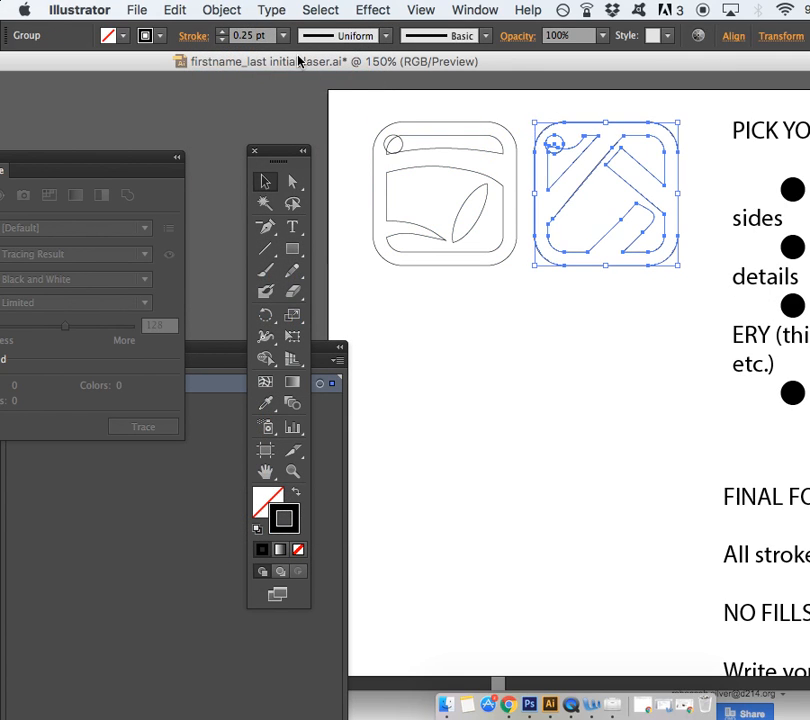
pyautogui.click(205, 10)
pyautogui.click(221, 76)
pyautogui.click(445, 316)
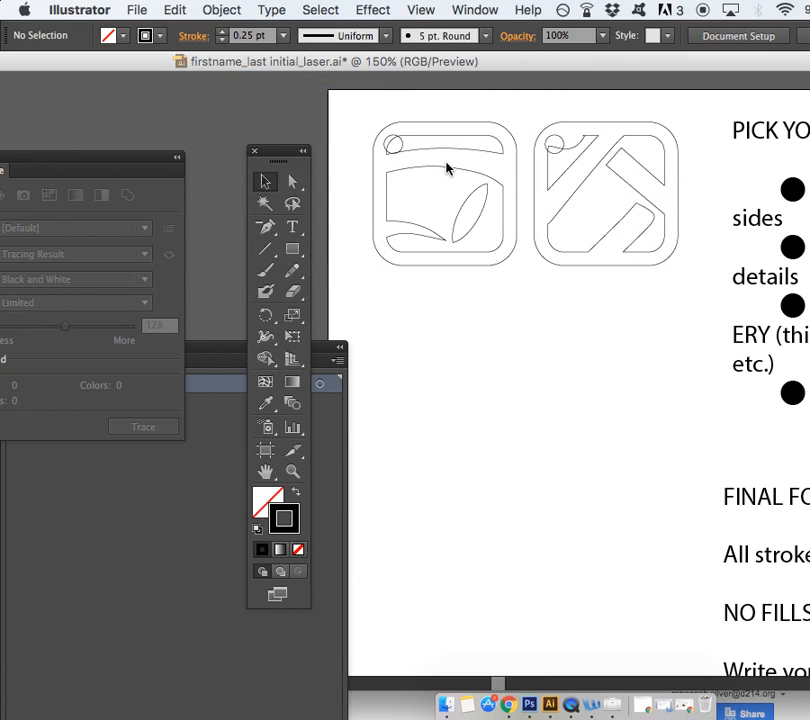
# Shift the grouped left design slightly closer beside the right one
pyautogui.click(449, 153)
pyautogui.moveTo(448, 146); pyautogui.dragTo(500, 152)
pyautogui.click(571, 308)
pyautogui.click(527, 287)
pyautogui.click(296, 229)
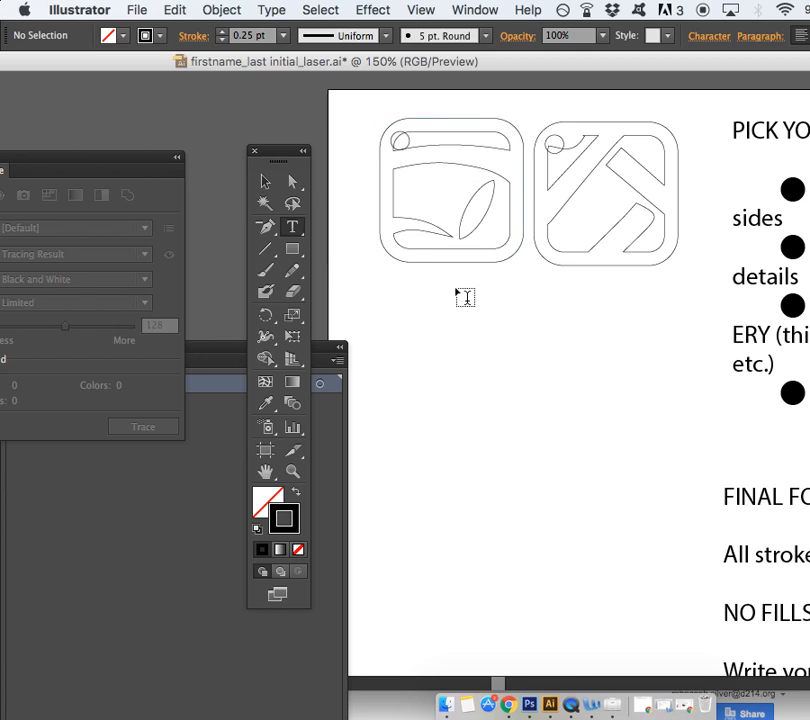
# Start a text line below the designs and set its fill to bright green
pyautogui.click(465, 318)
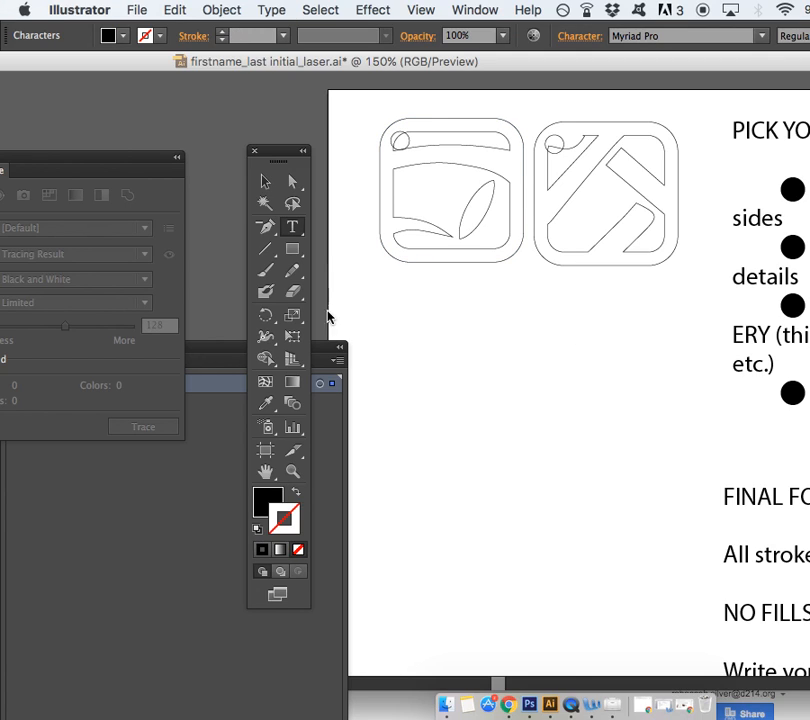
pyautogui.doubleClick(266, 498)
pyautogui.moveTo(360, 238); pyautogui.dragTo(358, 301)
pyautogui.click(307, 147)
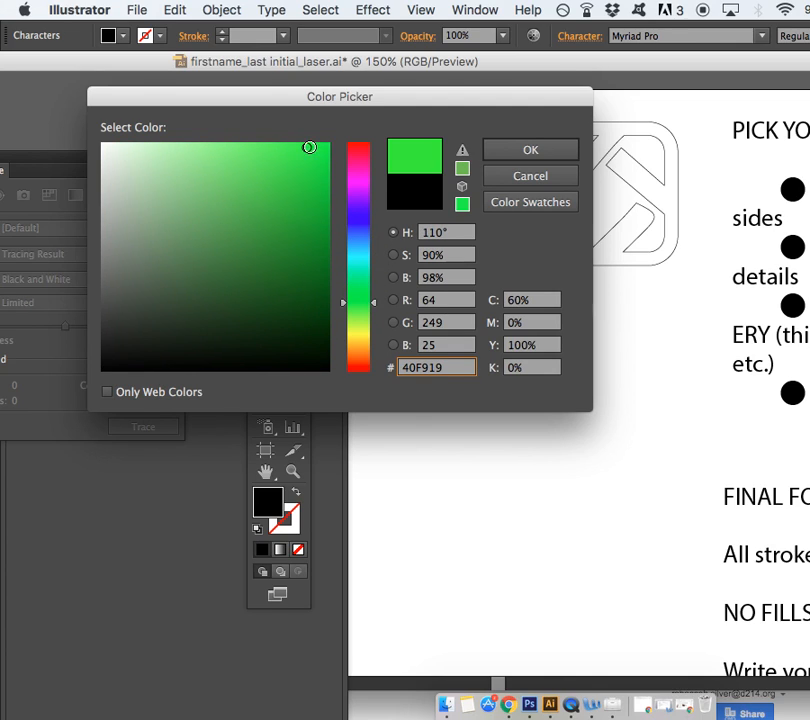
pyautogui.click(515, 150)
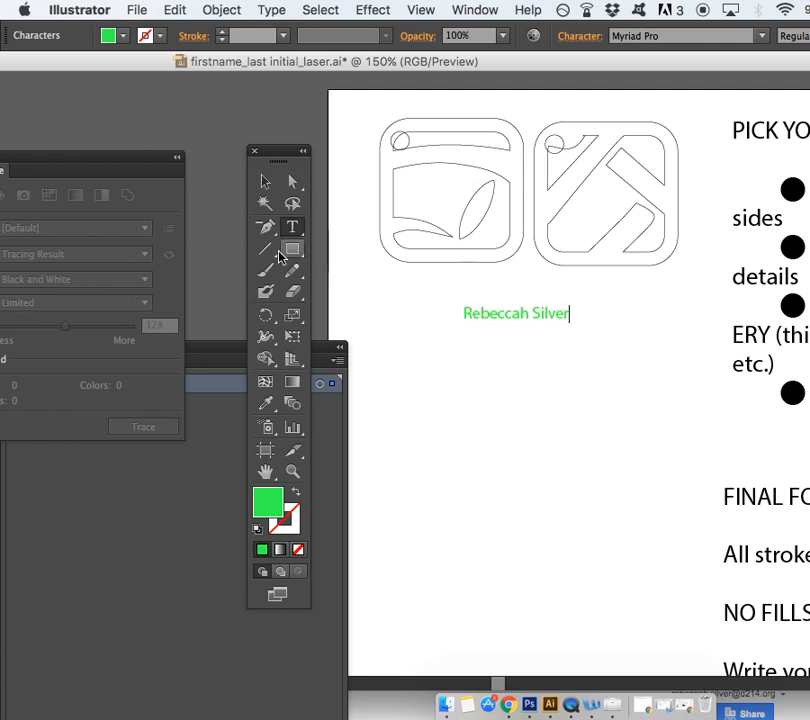
# Type the maker's name and move it just beneath the two pendant designs
pyautogui.click(264, 186)
pyautogui.click(427, 450)
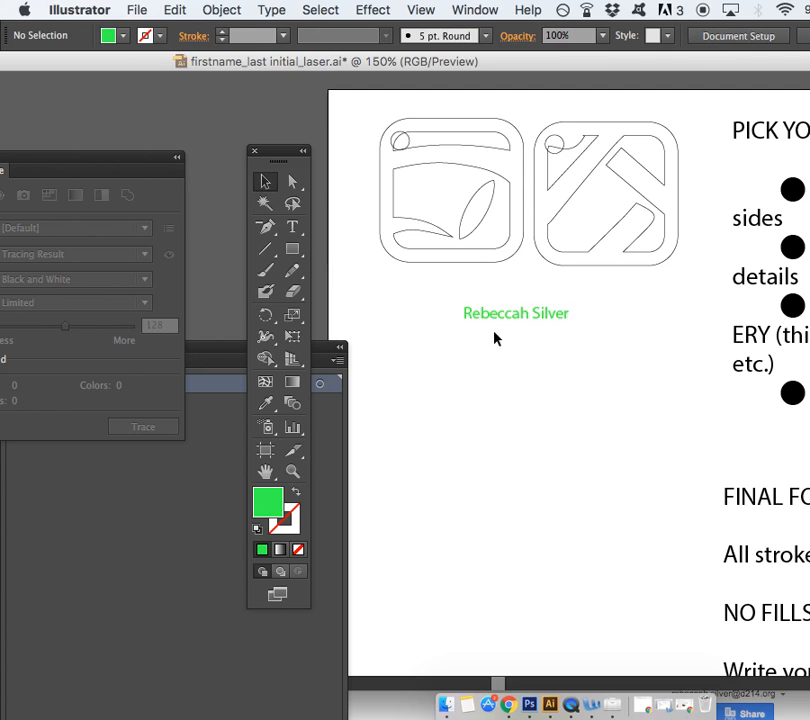
pyautogui.moveTo(499, 320); pyautogui.dragTo(494, 278)
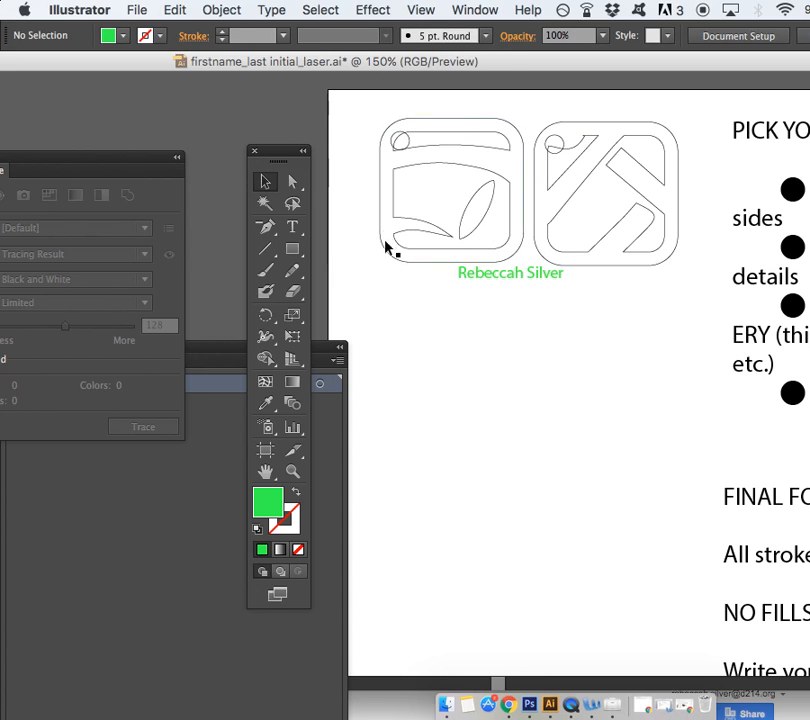
pyautogui.hscroll(2, 501, 403)
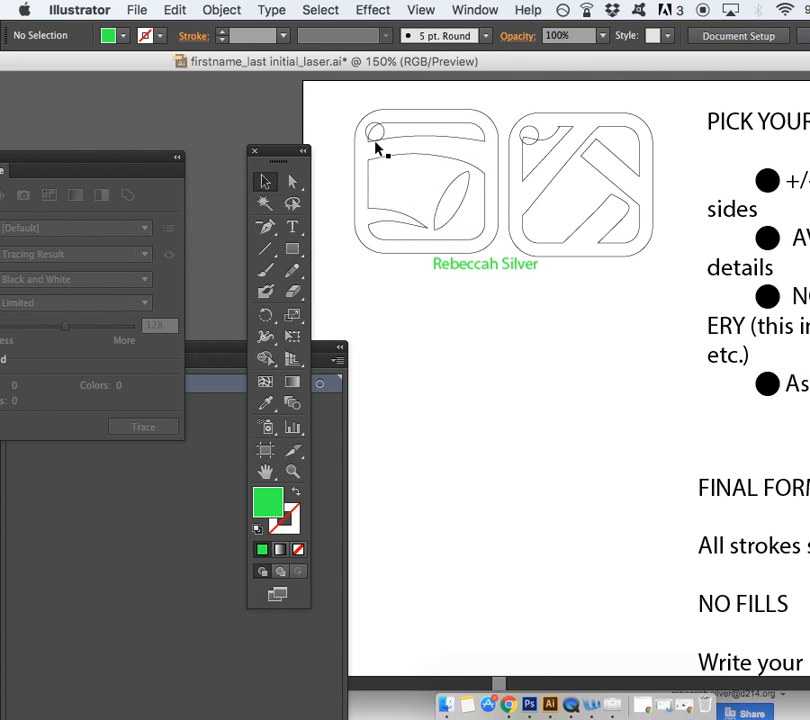